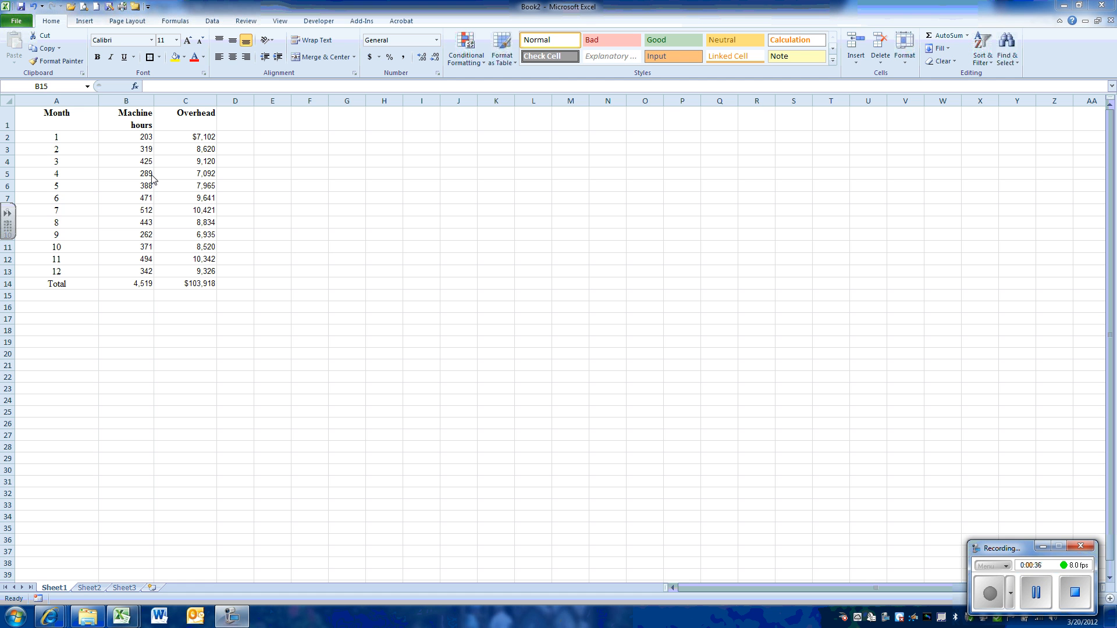
pyautogui.click(128, 137)
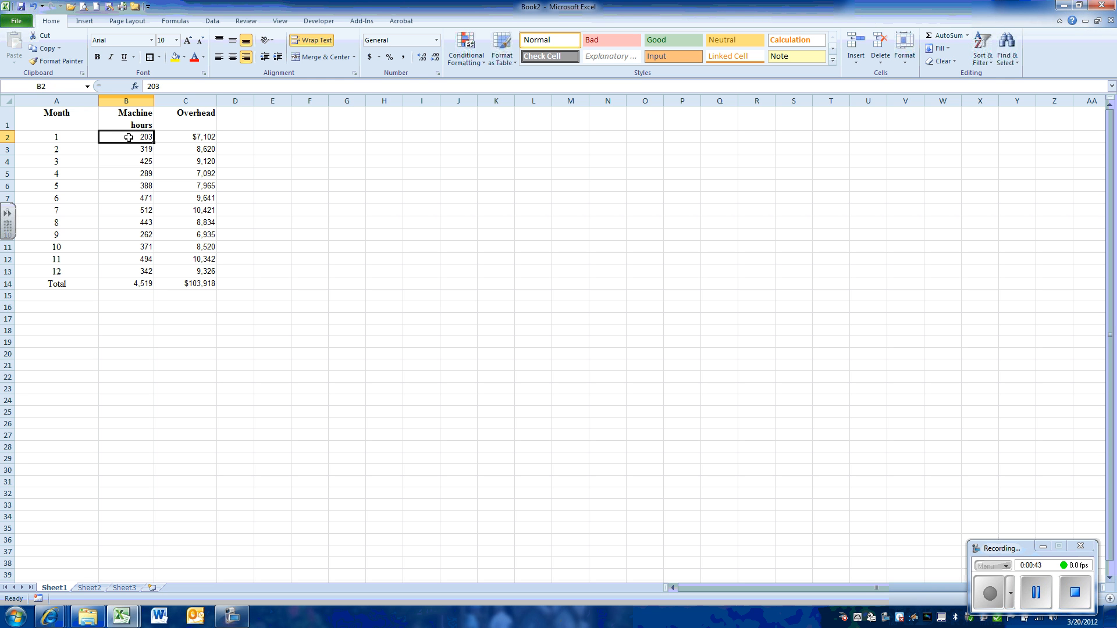
pyautogui.click(192, 139)
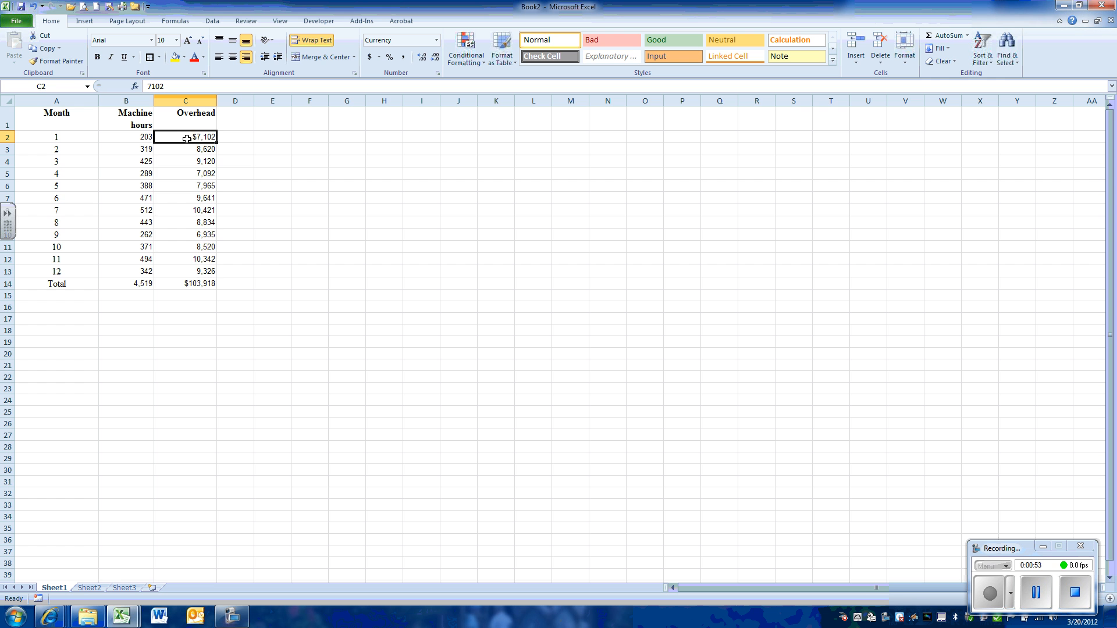
pyautogui.moveTo(186, 137); pyautogui.dragTo(191, 270)
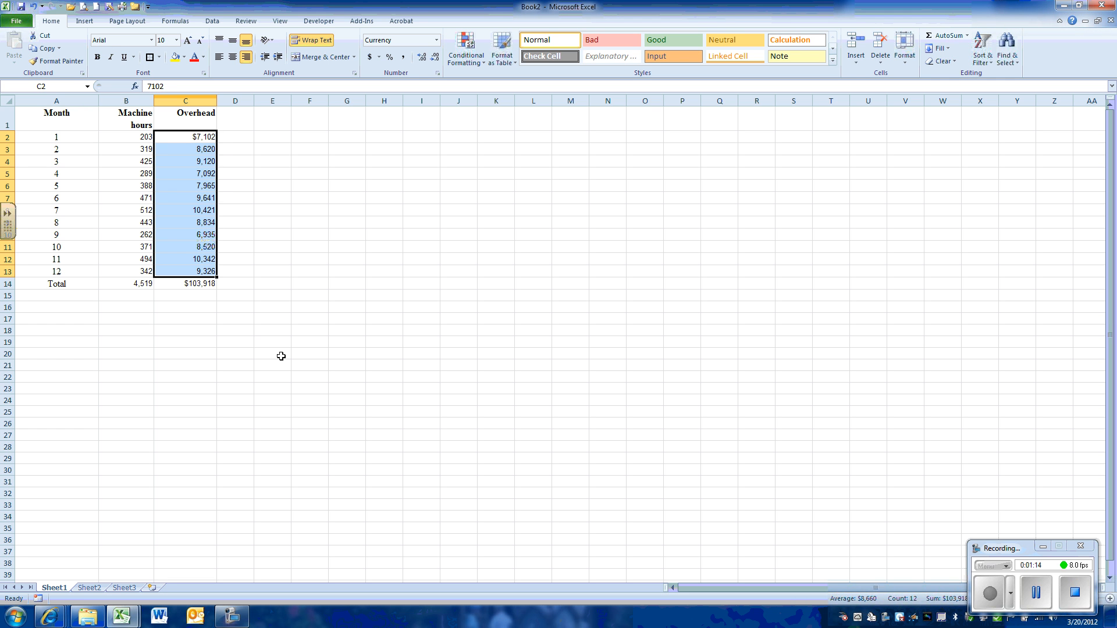
pyautogui.click(227, 329)
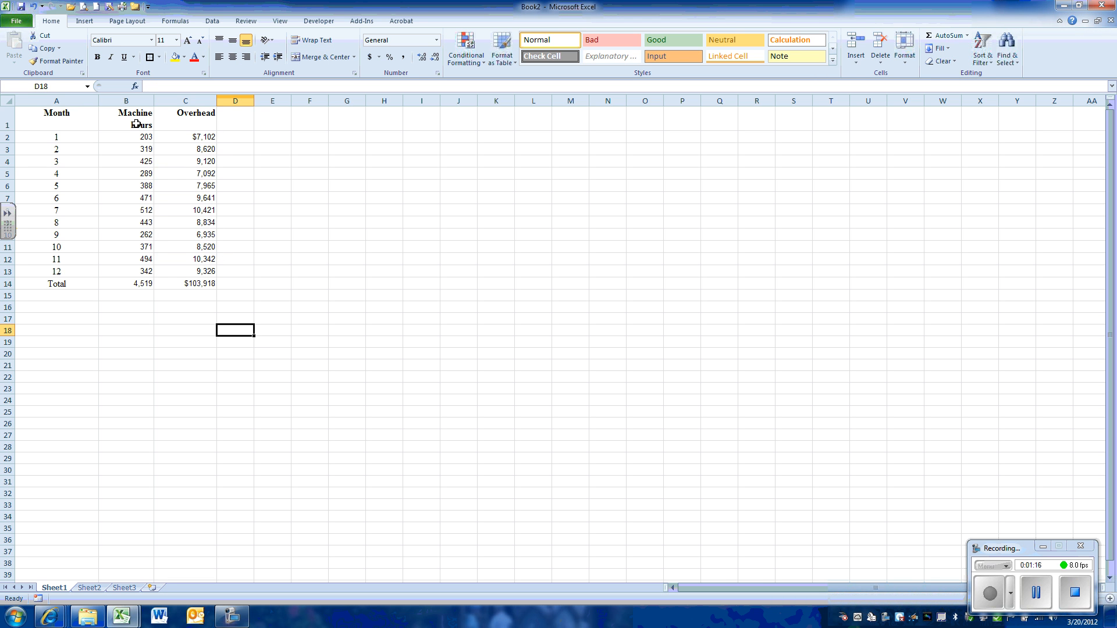
# Step: Insert a markers-only scatter chart of machine hours and overhead from B1:C13, and move it up beside the data table
pyautogui.moveTo(134, 118); pyautogui.dragTo(183, 271)
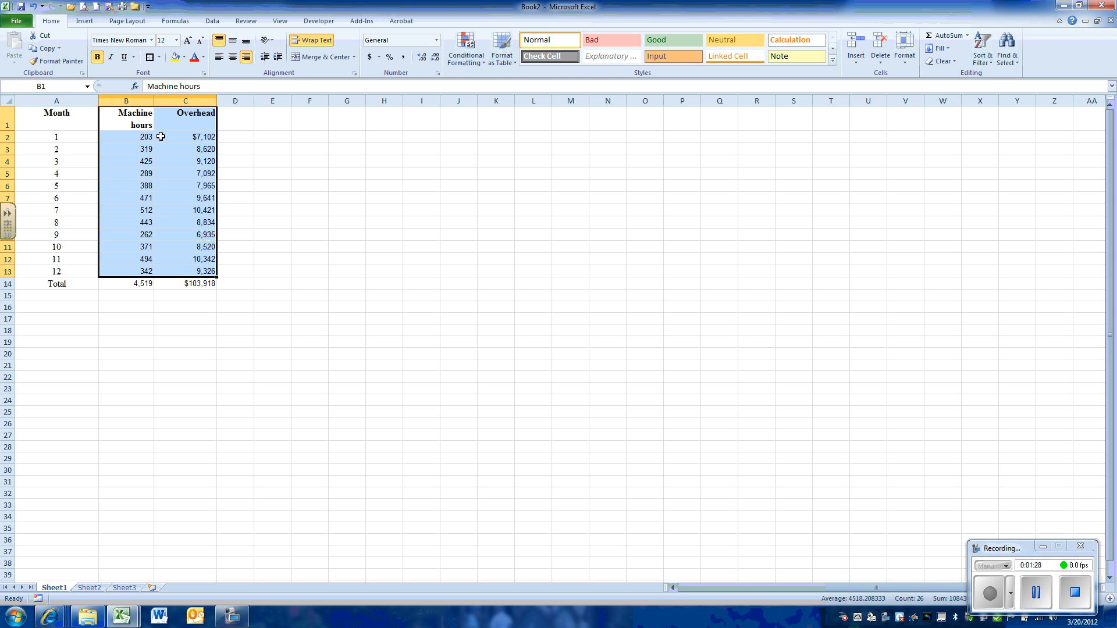
pyautogui.click(85, 21)
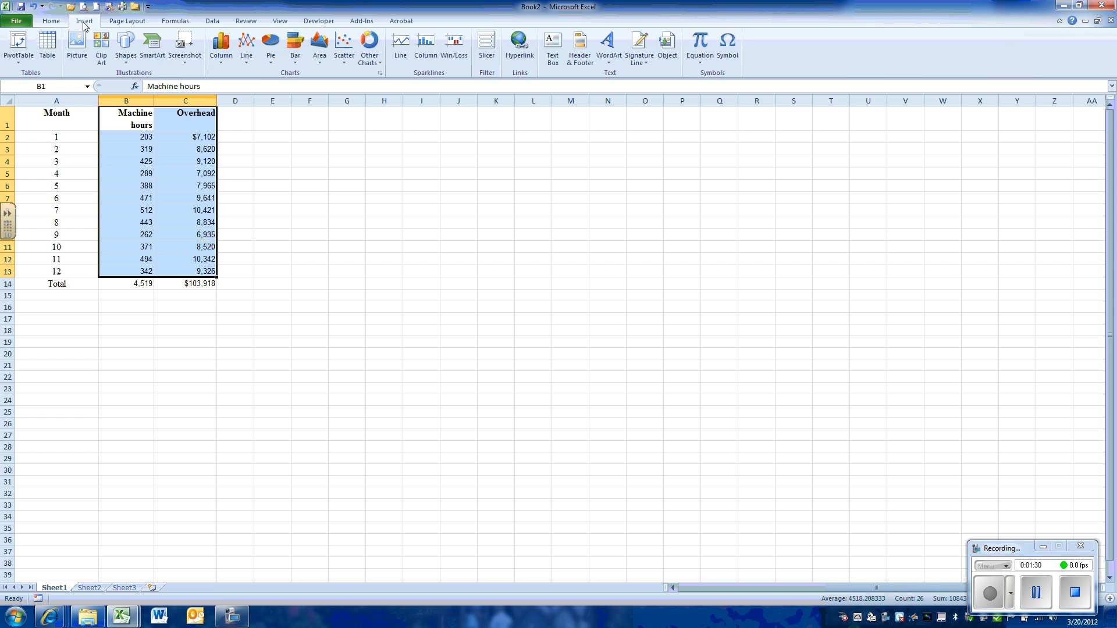
pyautogui.click(350, 65)
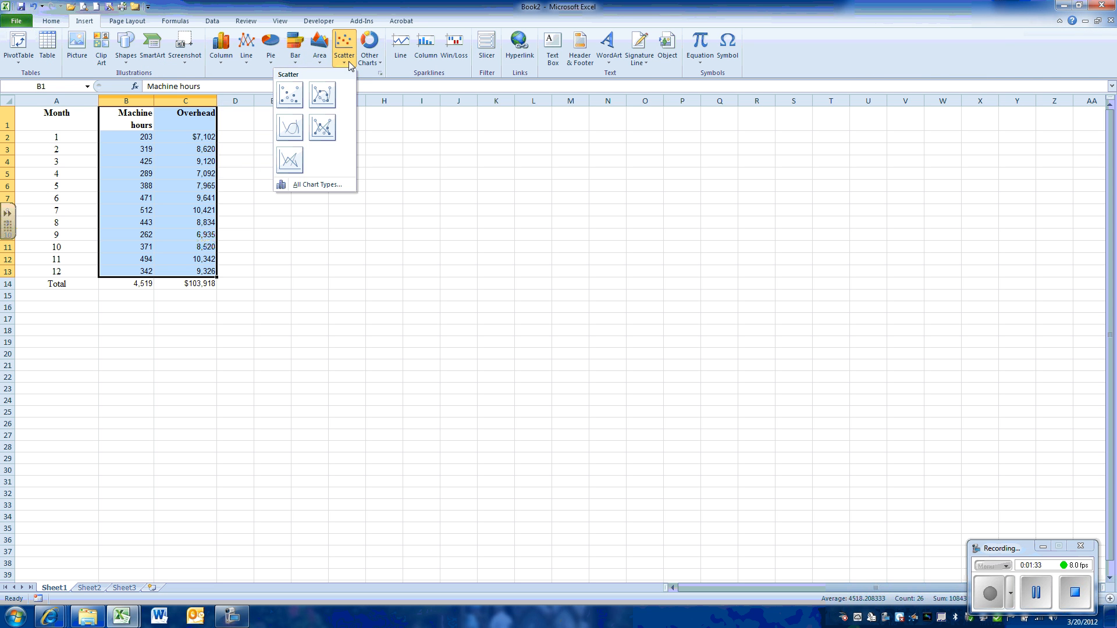
pyautogui.click(285, 100)
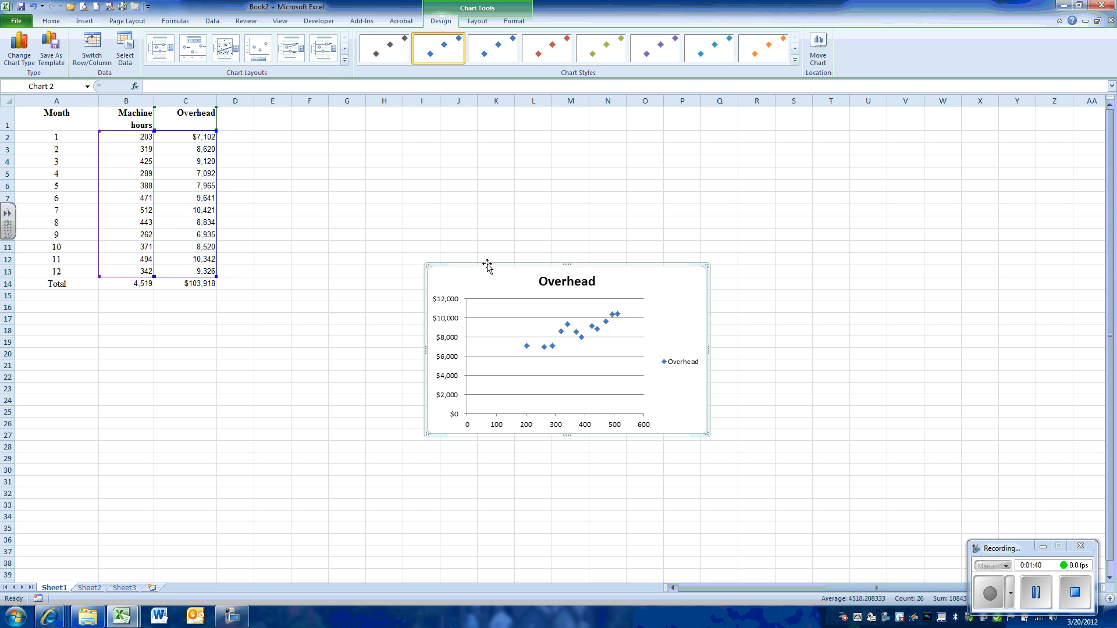
pyautogui.moveTo(485, 261); pyautogui.dragTo(405, 126)
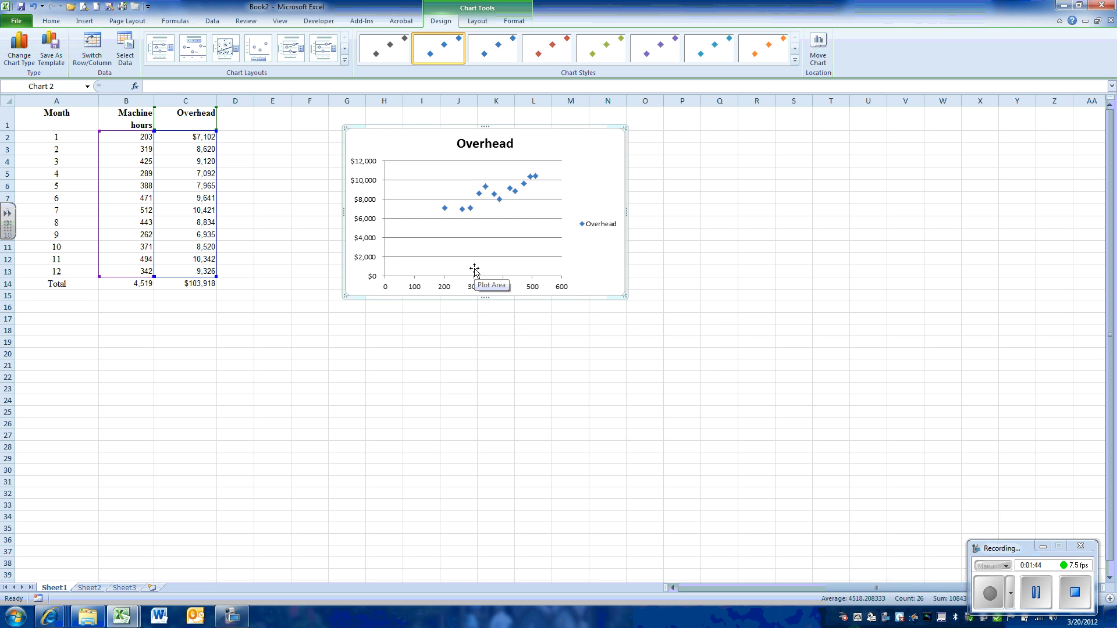
# Step: Add a linear trendline to the Overhead series, forecast backward 203 periods, with the equation and R-squared value displayed on the chart
pyautogui.rightClick(468, 216)
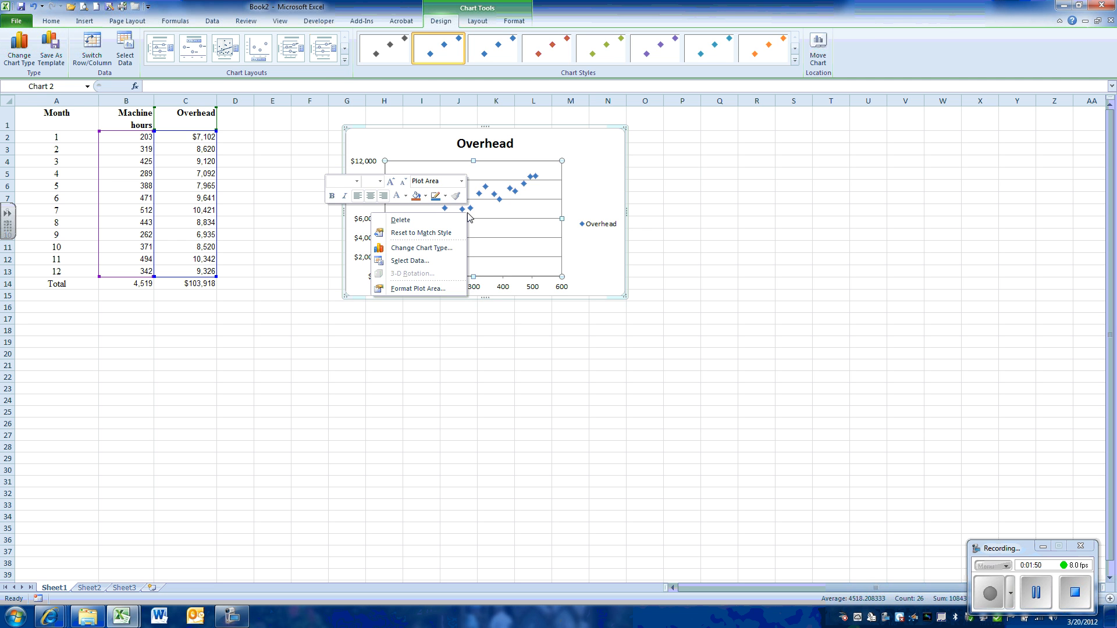
pyautogui.rightClick(471, 208)
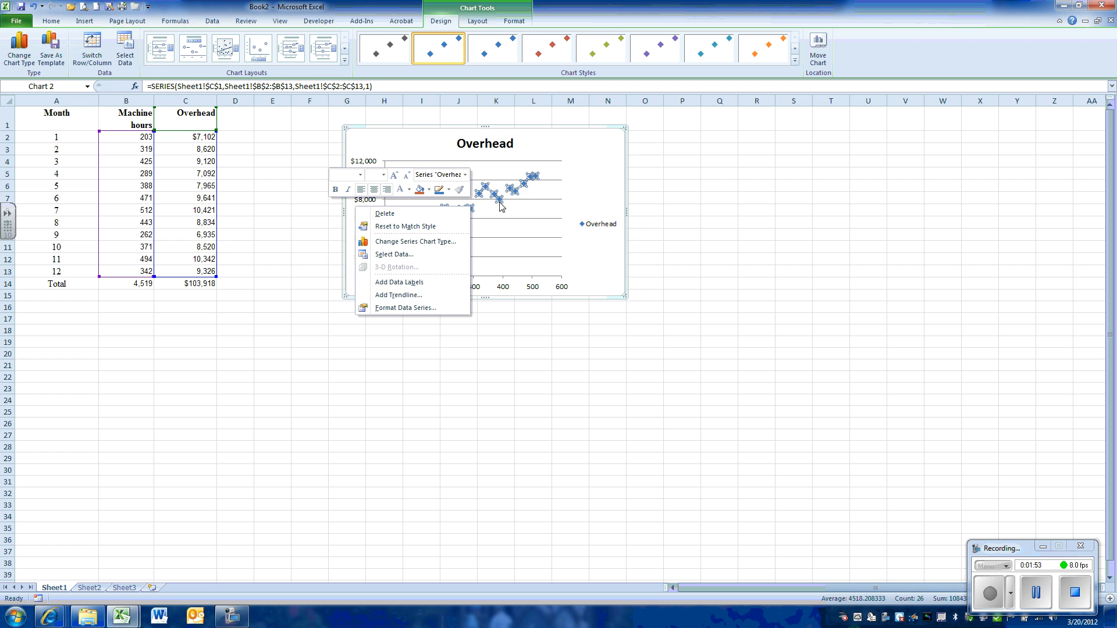
pyautogui.click(410, 296)
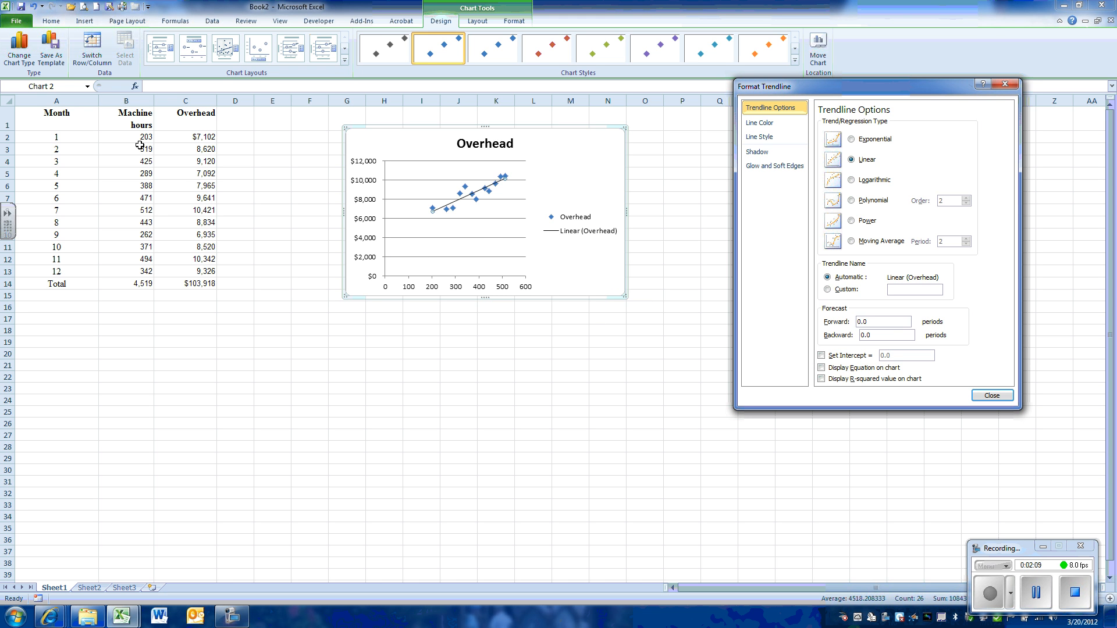
pyautogui.click(862, 336)
pyautogui.write('203')
pyautogui.click(821, 368)
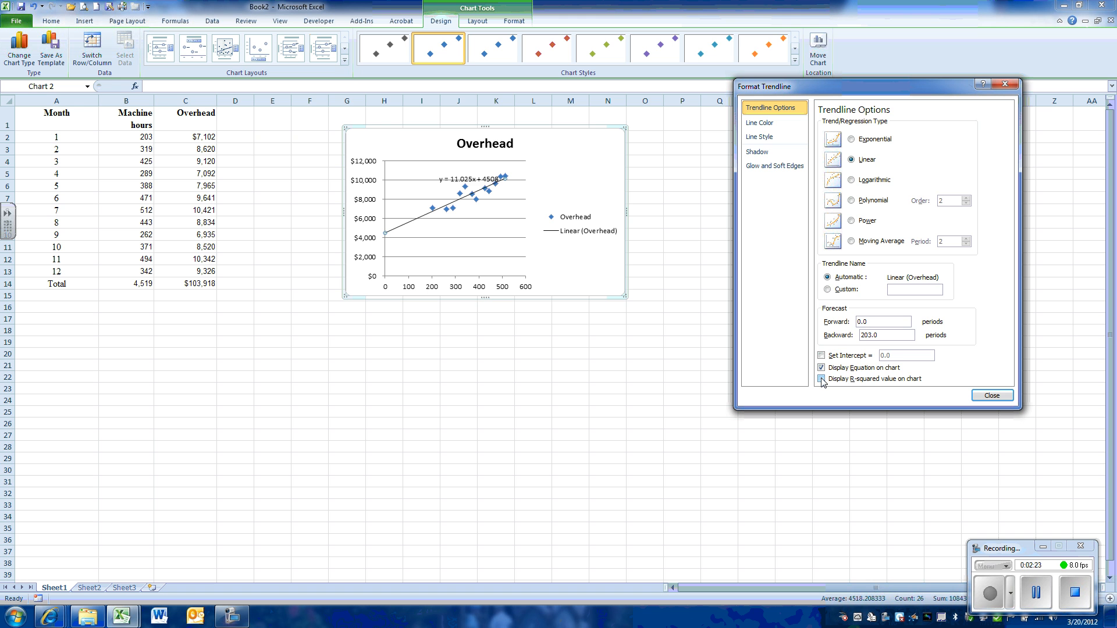
pyautogui.click(822, 379)
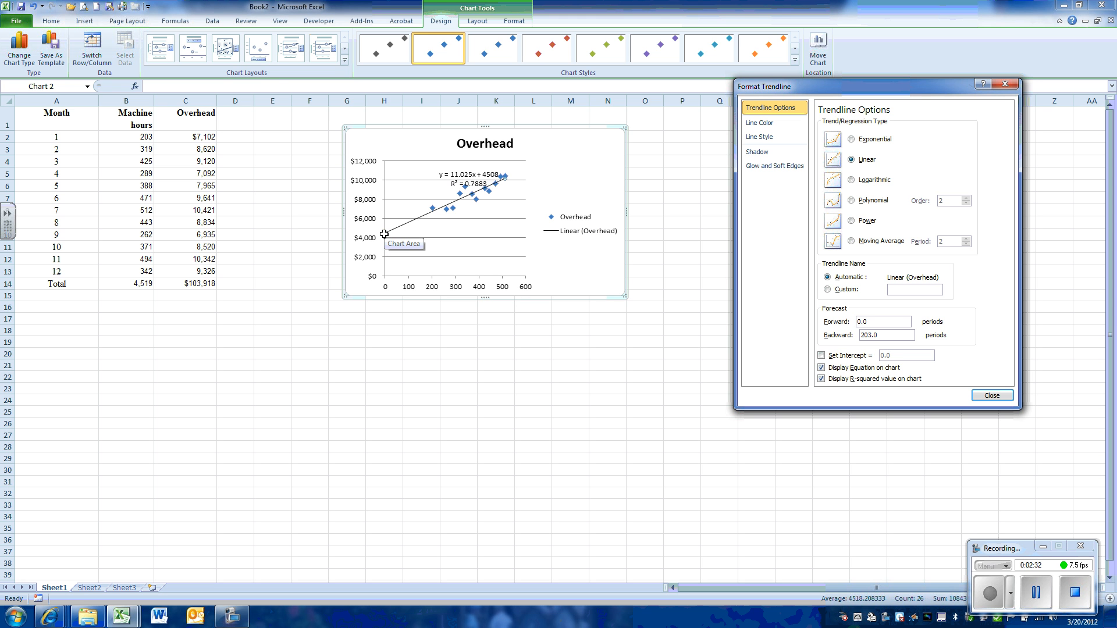
# Step: Move the trendline equation label off the data points to the chart's upper-left area beside the title, and finish formatting
pyautogui.click(457, 180)
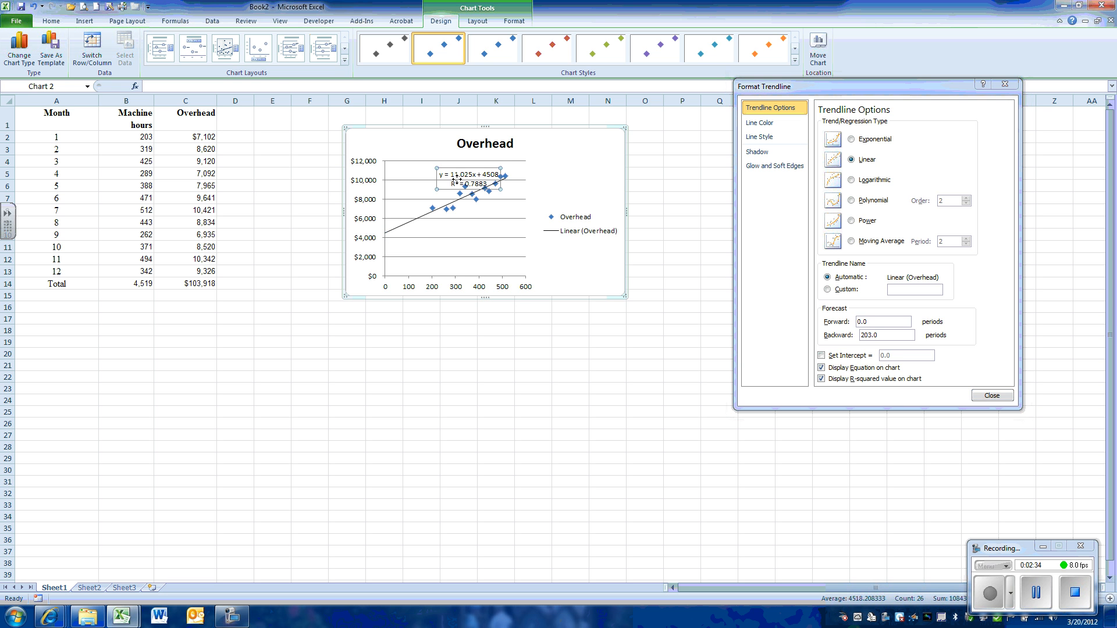
pyautogui.moveTo(457, 180); pyautogui.dragTo(393, 144)
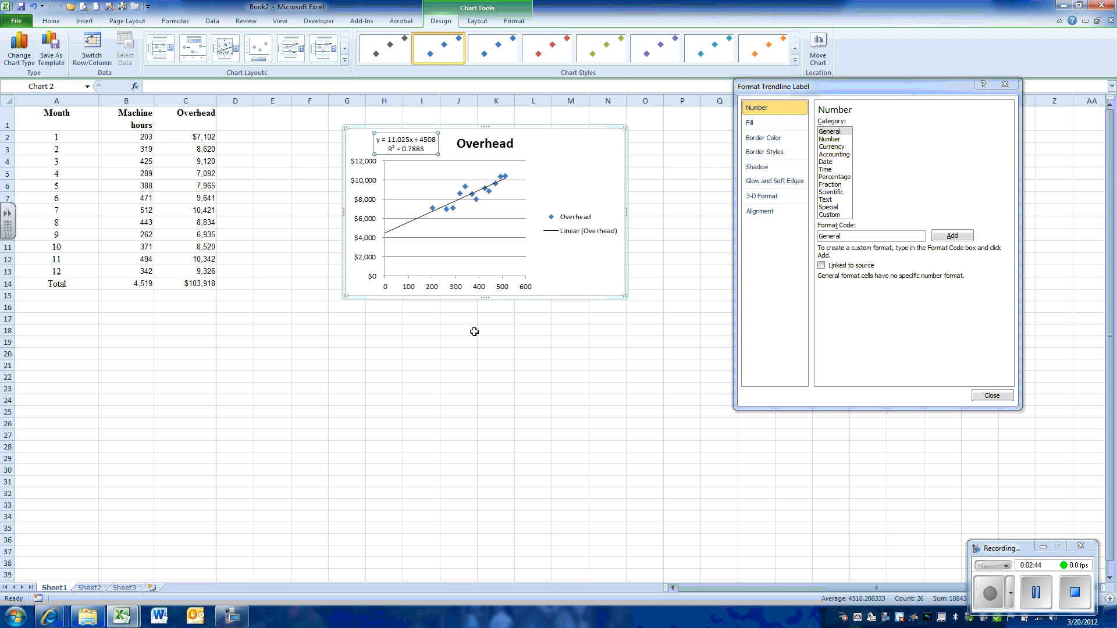
pyautogui.click(1003, 396)
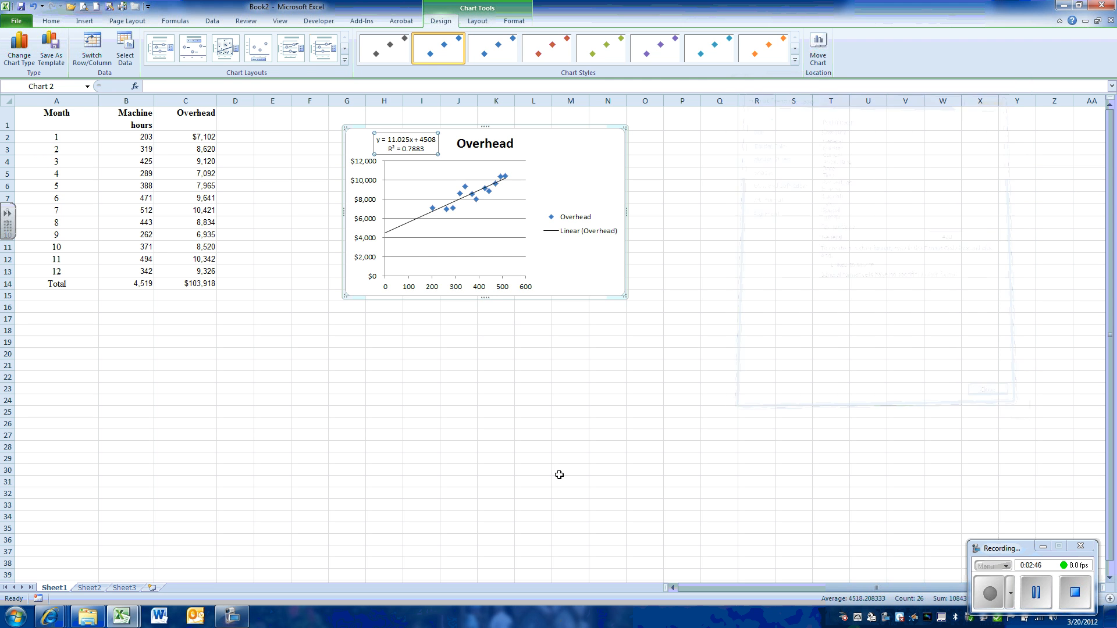
pyautogui.click(533, 416)
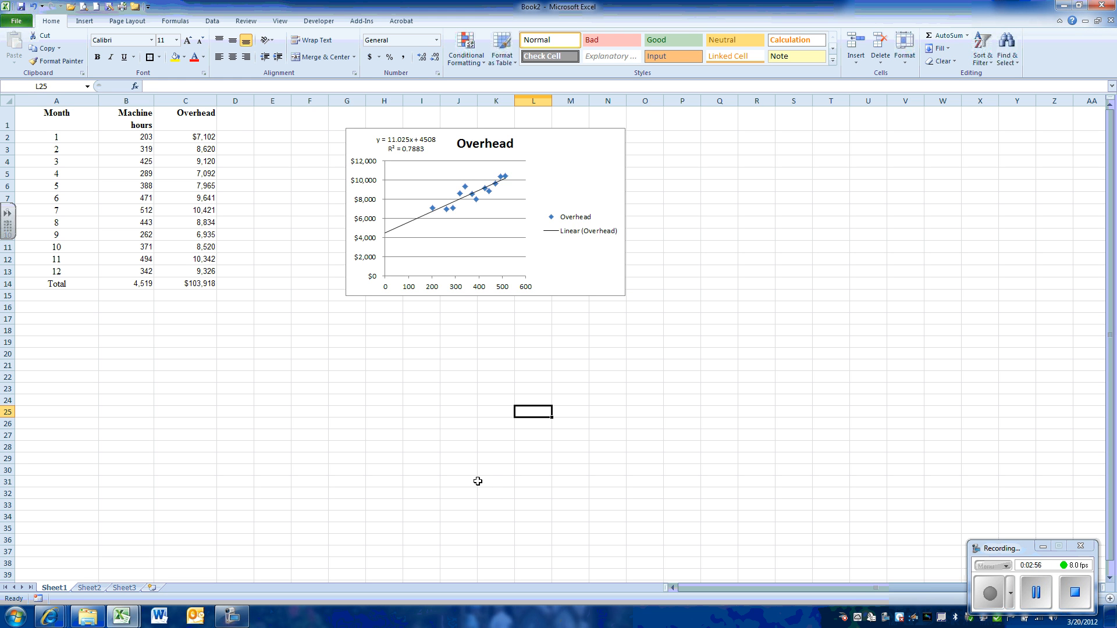
# Step: Check in the Excel add-ins list that the Analysis ToolPak is enabled, and accept the list
pyautogui.click(73, 328)
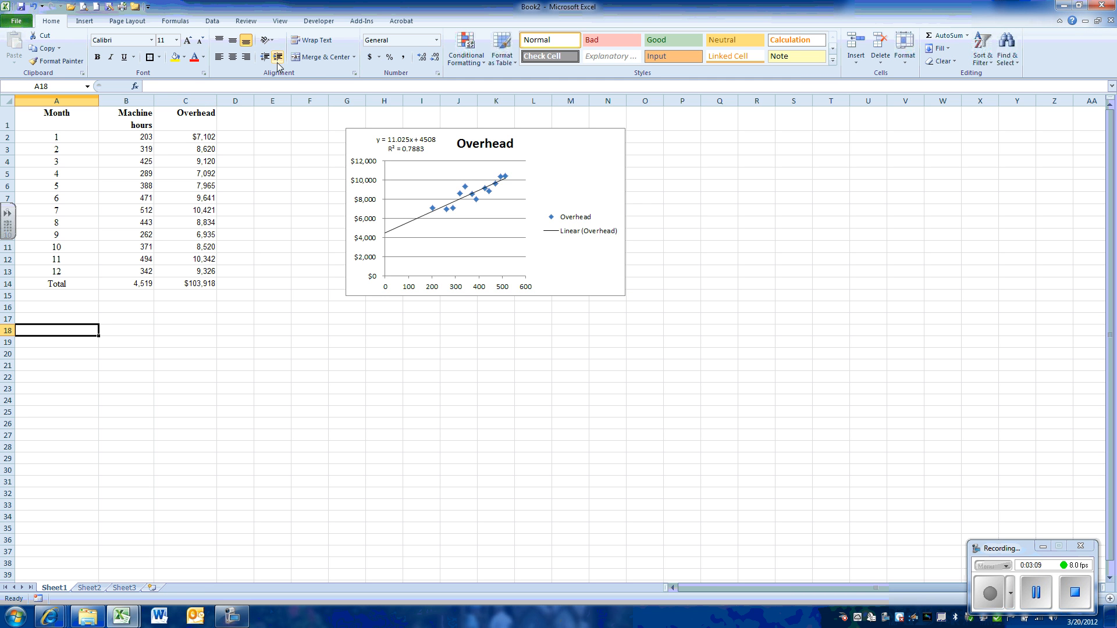
pyautogui.click(18, 22)
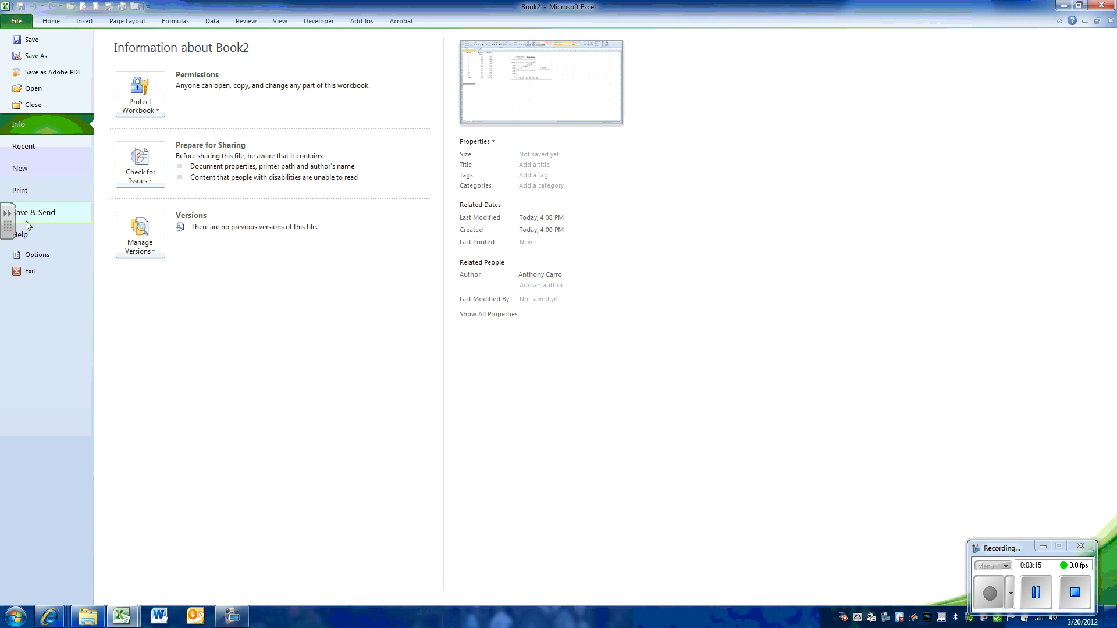
pyautogui.click(34, 256)
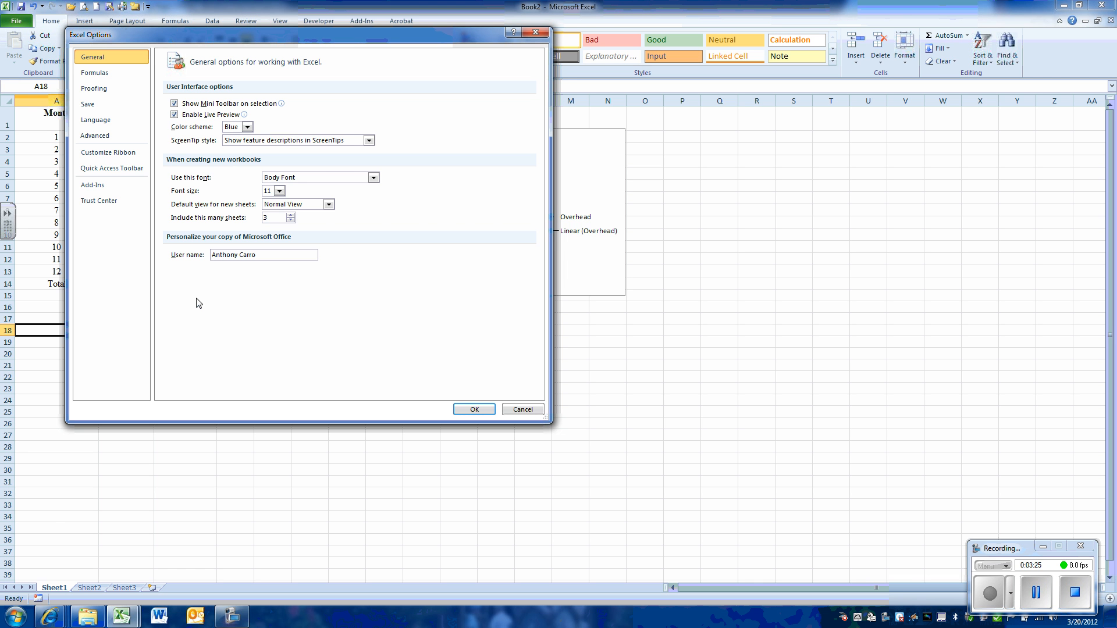
pyautogui.click(98, 192)
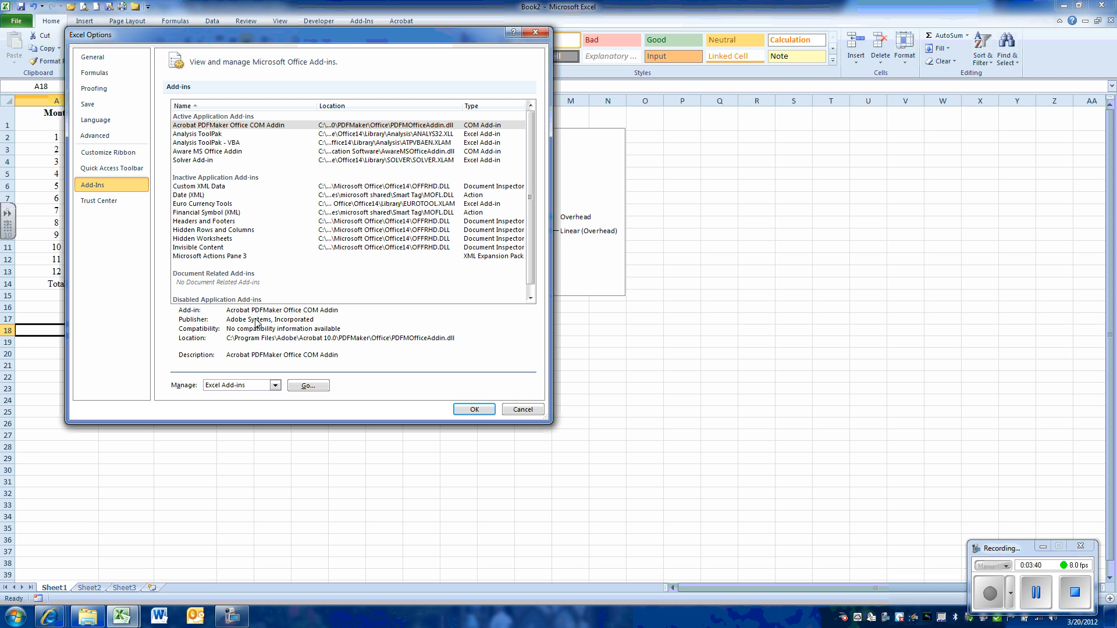
pyautogui.click(307, 385)
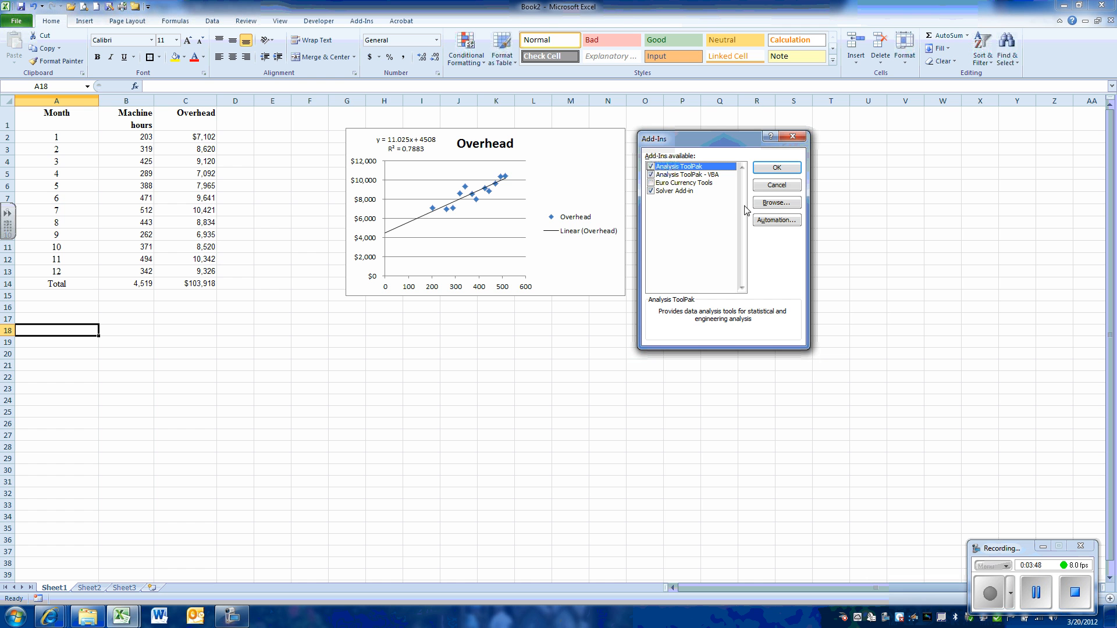
pyautogui.click(776, 168)
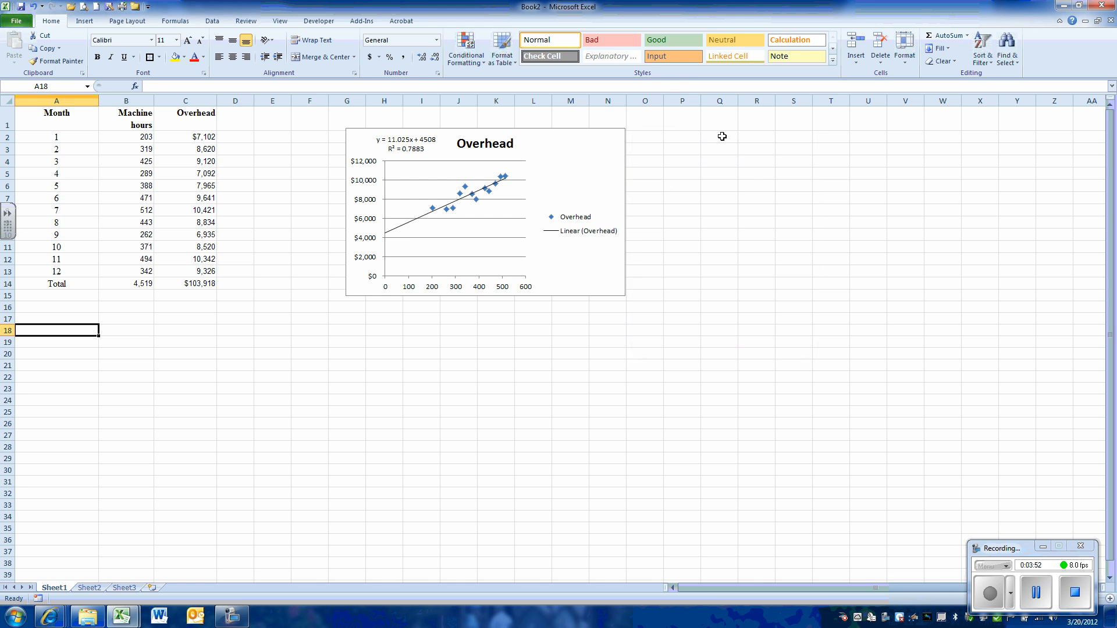
# Step: Start the Regression tool from the data analysis tools and move its dialog clear of the chart
pyautogui.click(211, 20)
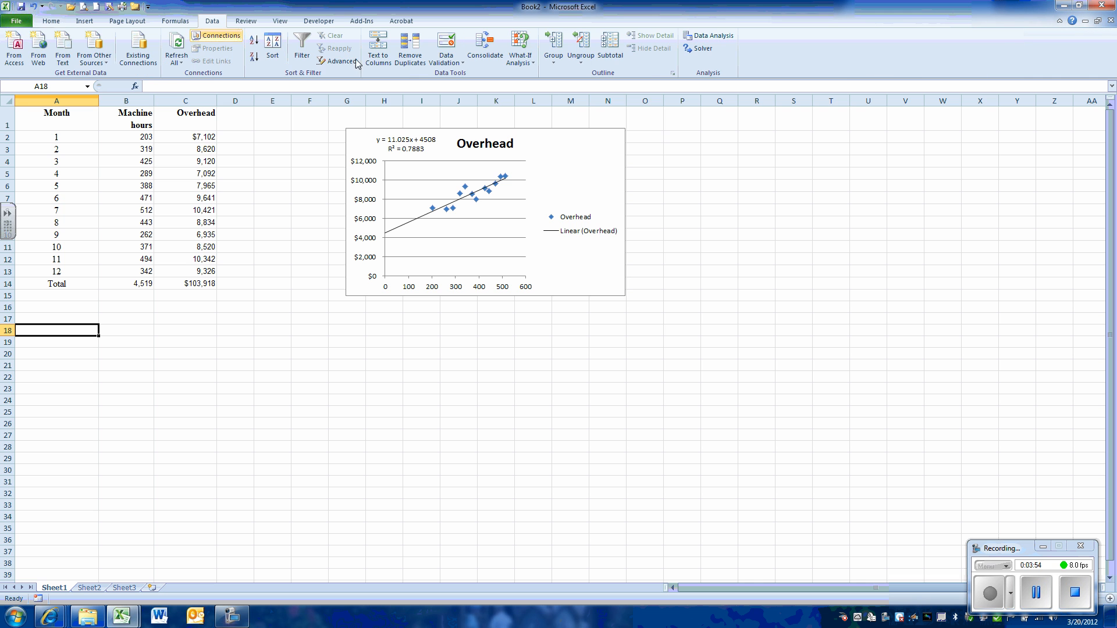
pyautogui.click(727, 42)
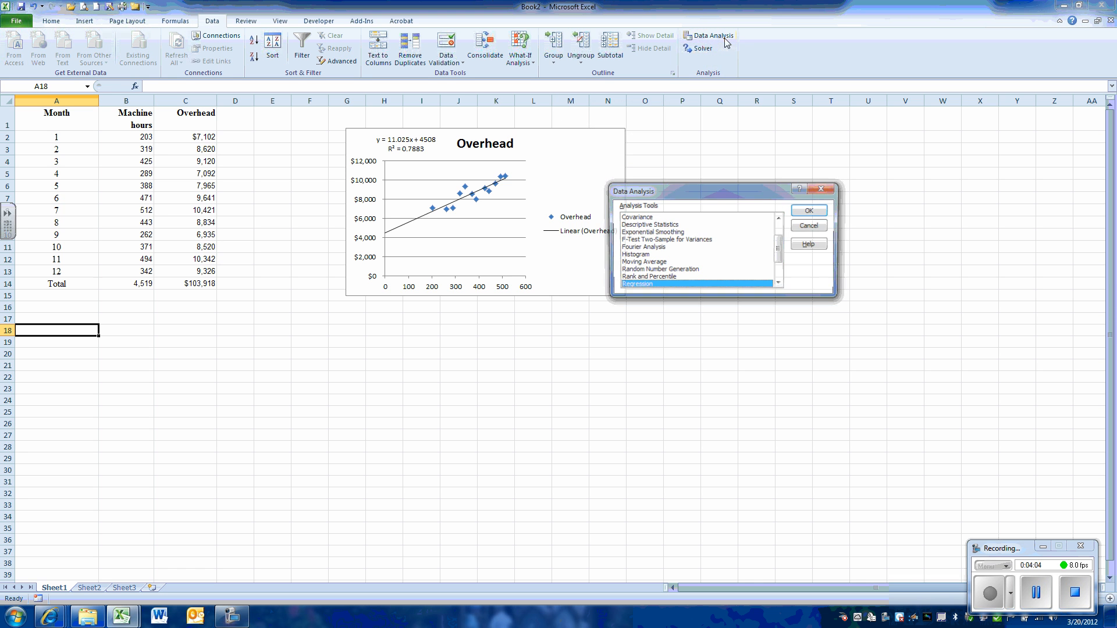
pyautogui.moveTo(779, 249)
pyautogui.mouseDown()
pyautogui.moveTo(780, 237)
pyautogui.moveTo(779, 259)
pyautogui.mouseUp()
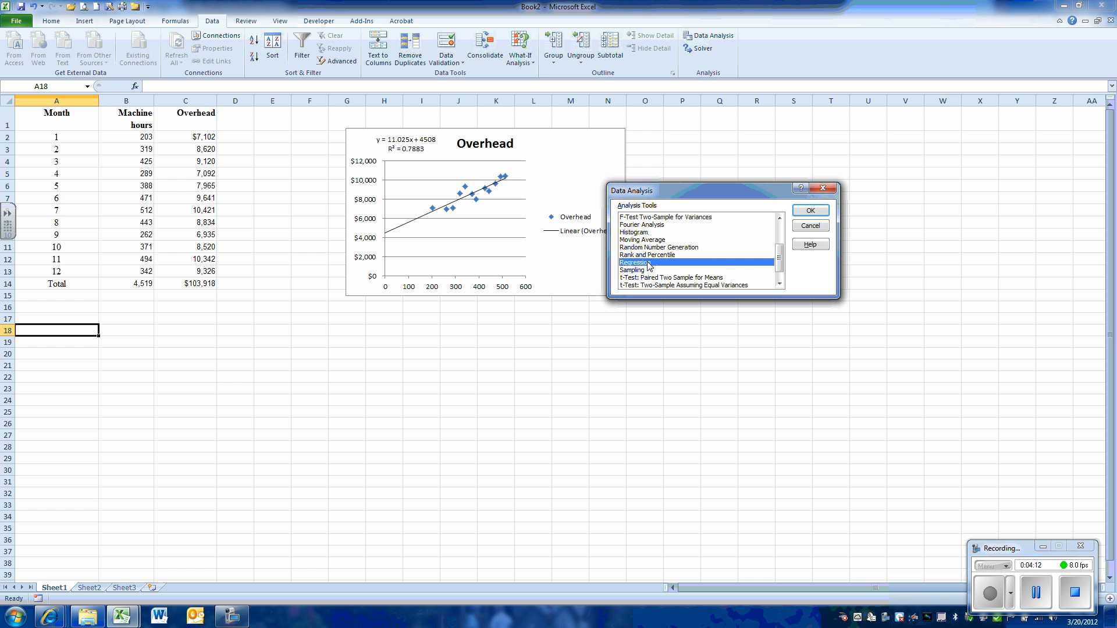
pyautogui.click(810, 210)
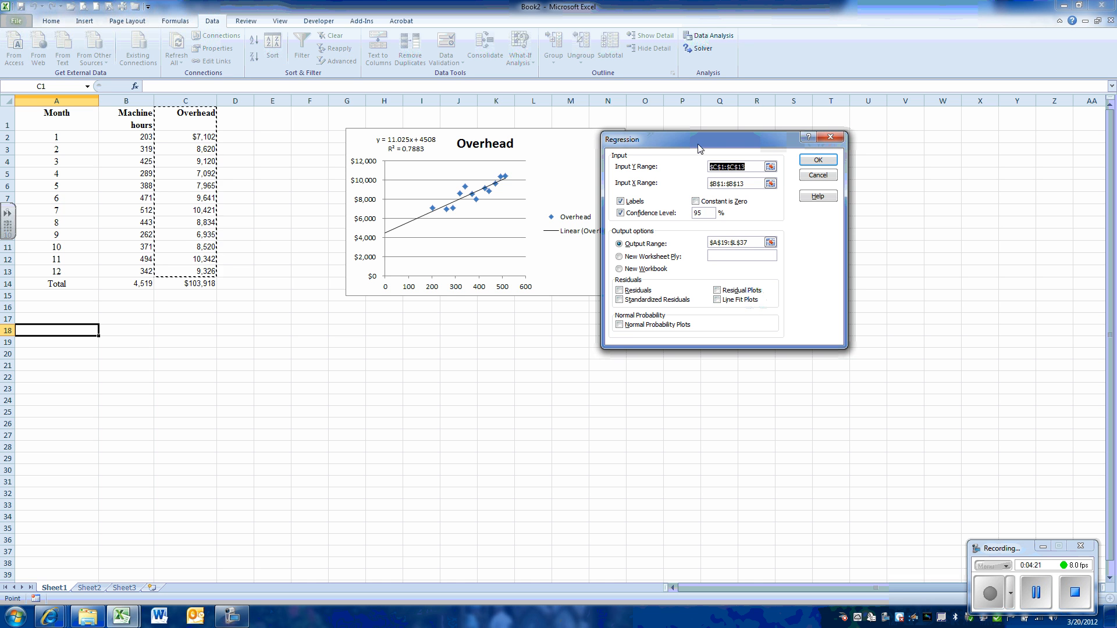
pyautogui.moveTo(699, 148); pyautogui.dragTo(778, 129)
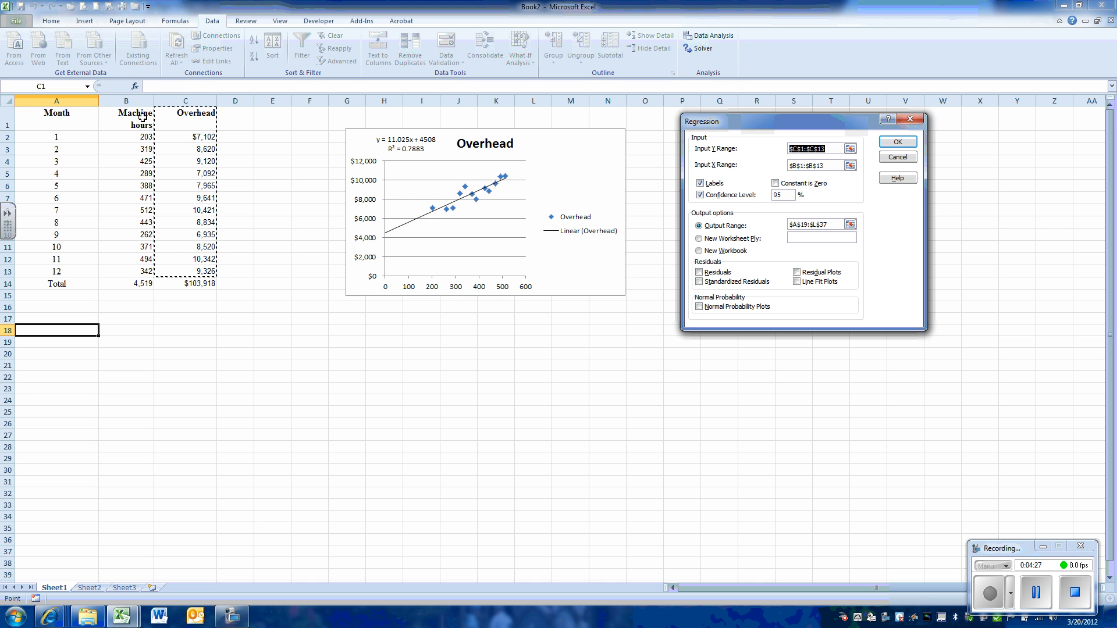
# Step: Set the regression's X range to machine hours in $B$1:$B$13 and its Y range to overhead in $C$1:$C$13
pyautogui.click(850, 165)
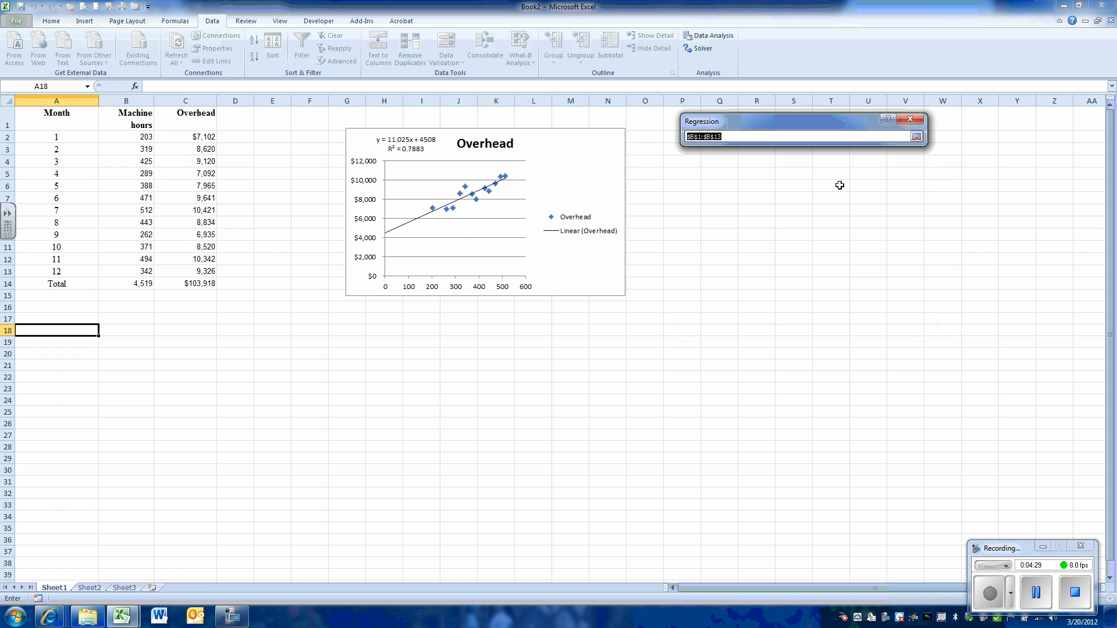
pyautogui.moveTo(134, 113); pyautogui.dragTo(134, 268)
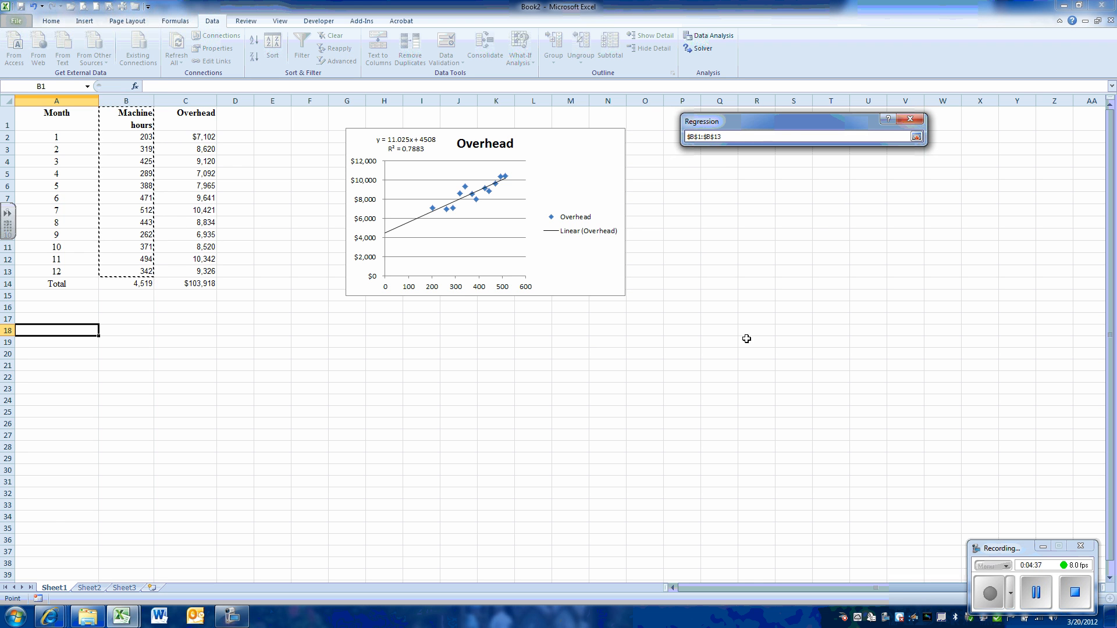
pyautogui.click(917, 138)
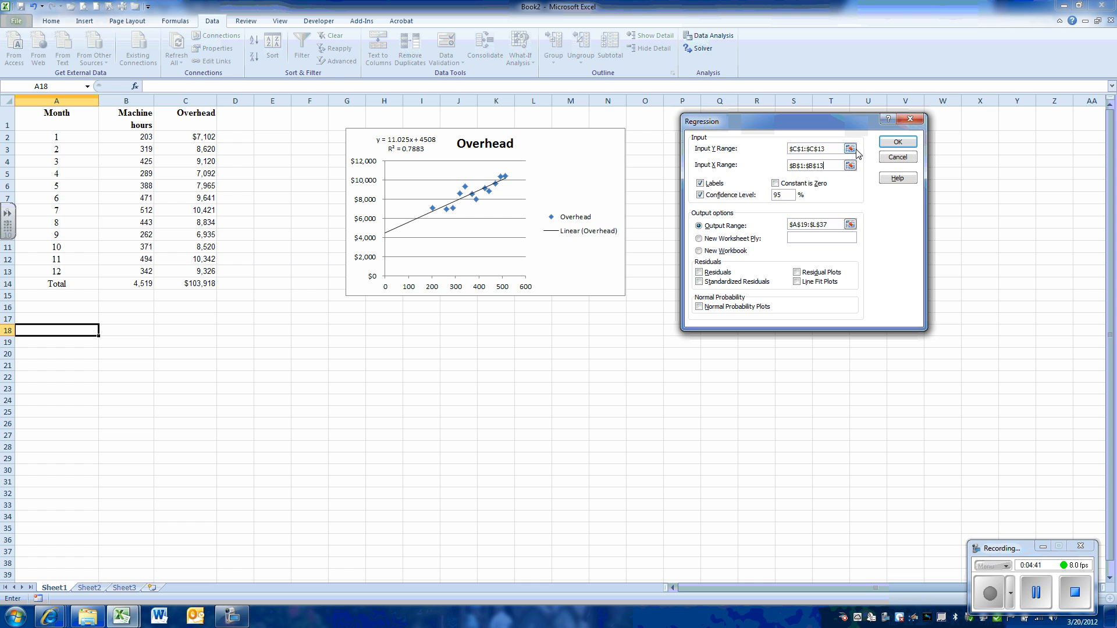
pyautogui.click(851, 149)
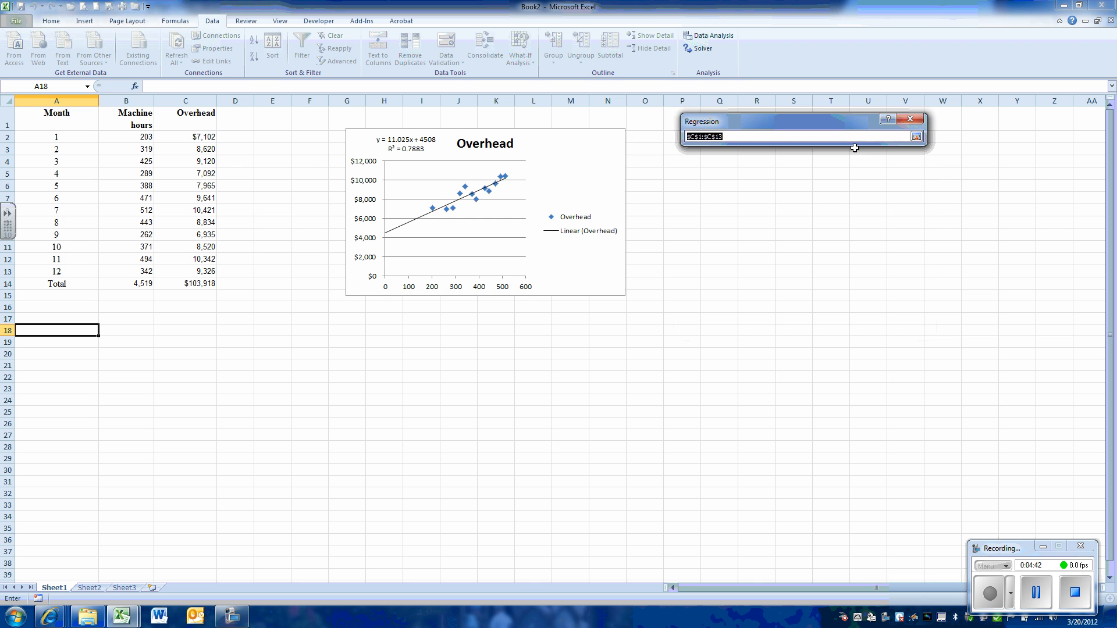
pyautogui.click(208, 121)
pyautogui.moveTo(208, 120); pyautogui.dragTo(205, 272)
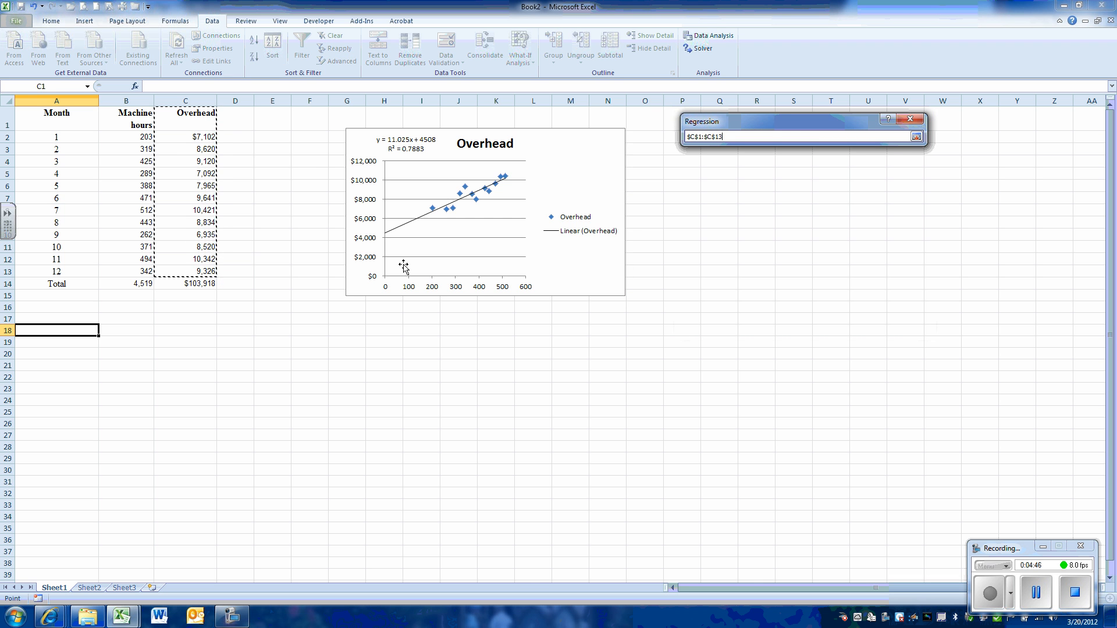
pyautogui.click(916, 137)
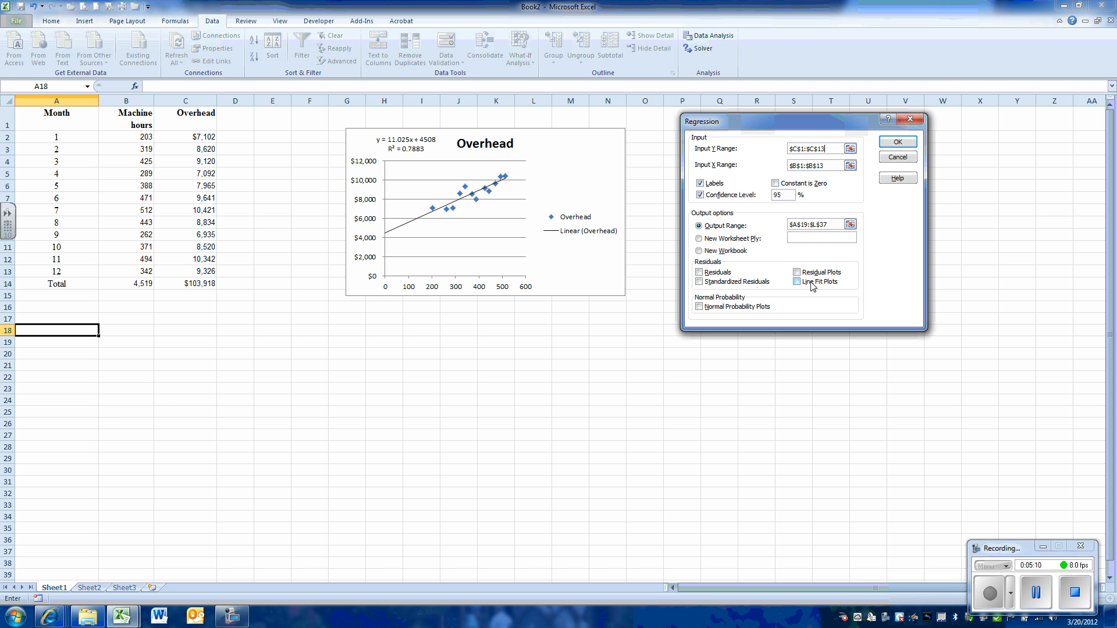
# Step: Set the regression's output range to $A$18:$O$39 below the data table and run the regression
pyautogui.click(850, 225)
pyautogui.moveTo(88, 331); pyautogui.dragTo(648, 577)
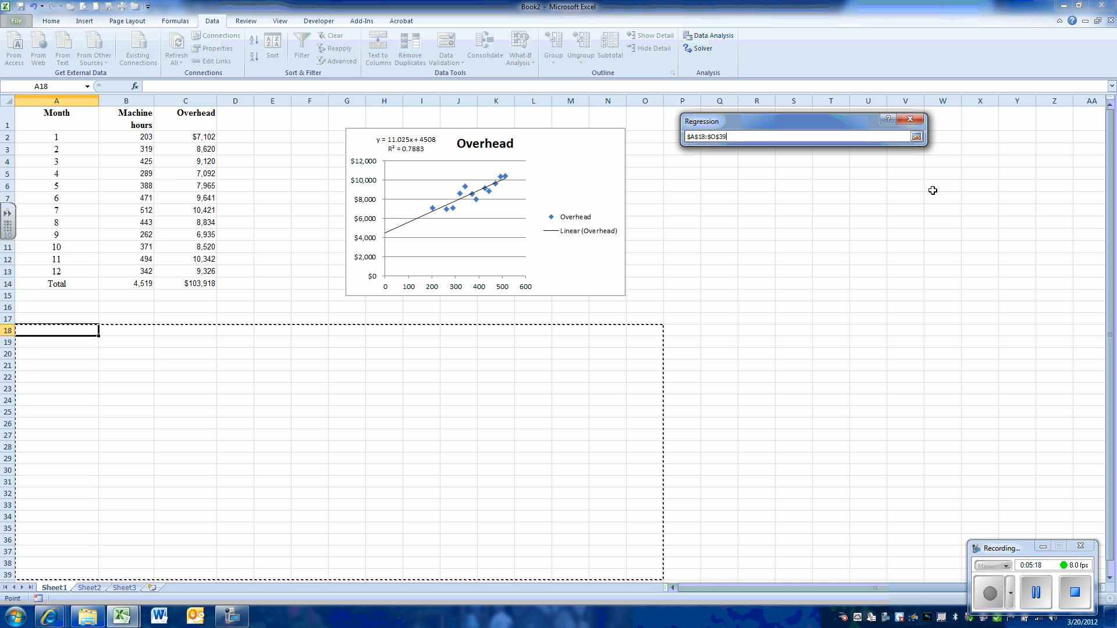
pyautogui.click(916, 138)
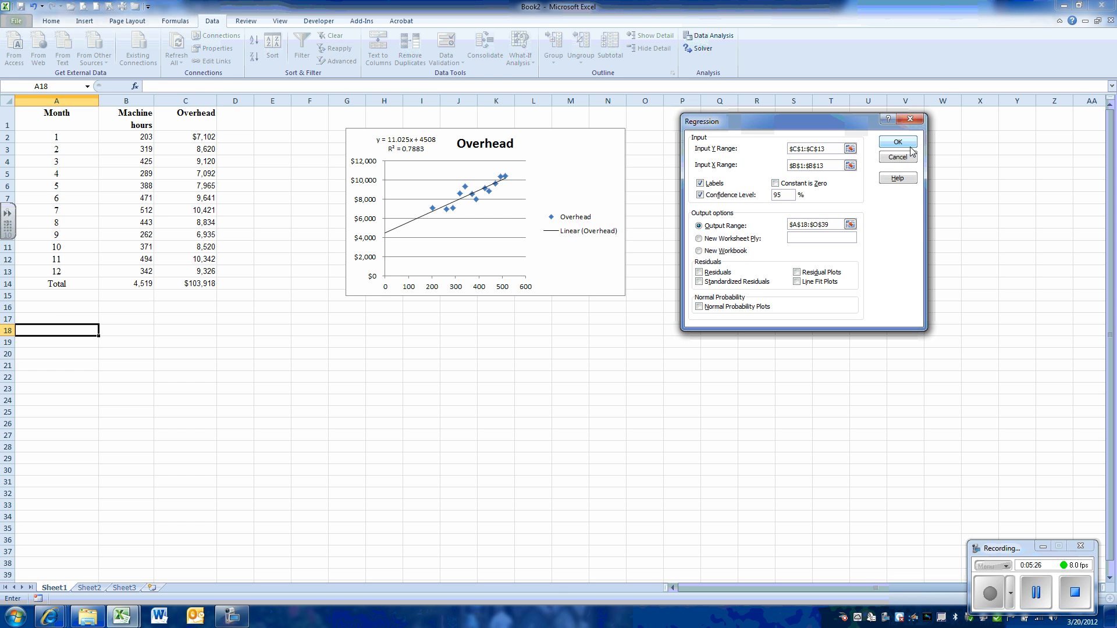
pyautogui.click(911, 144)
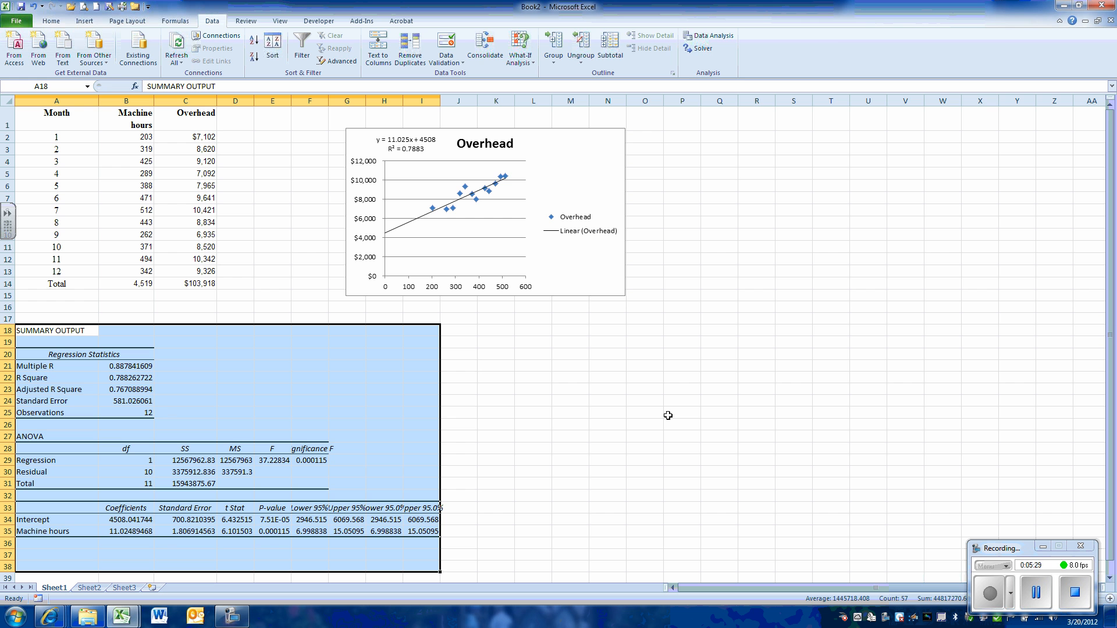
# Step: AutoFit the column widths of the regression summary output and deselect the output range
pyautogui.click(51, 22)
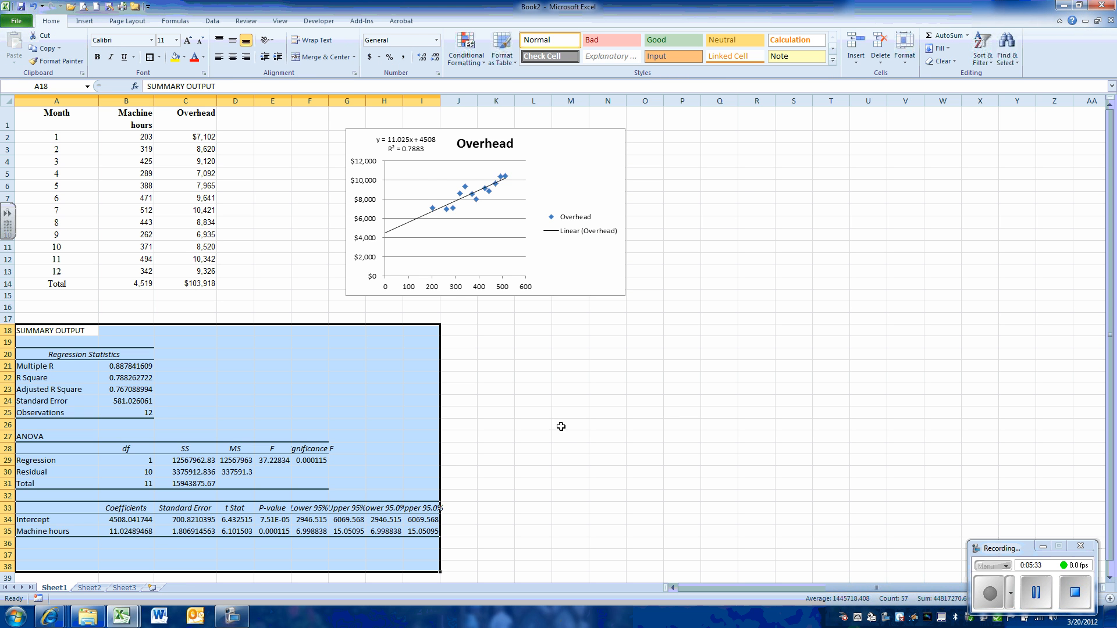
pyautogui.click(904, 51)
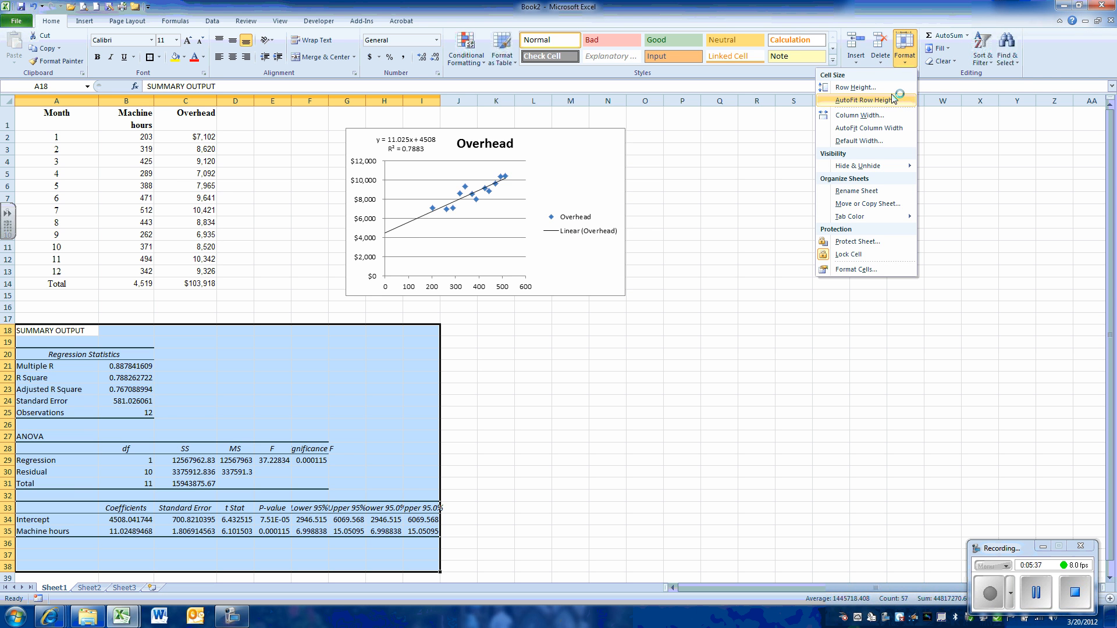
pyautogui.click(893, 129)
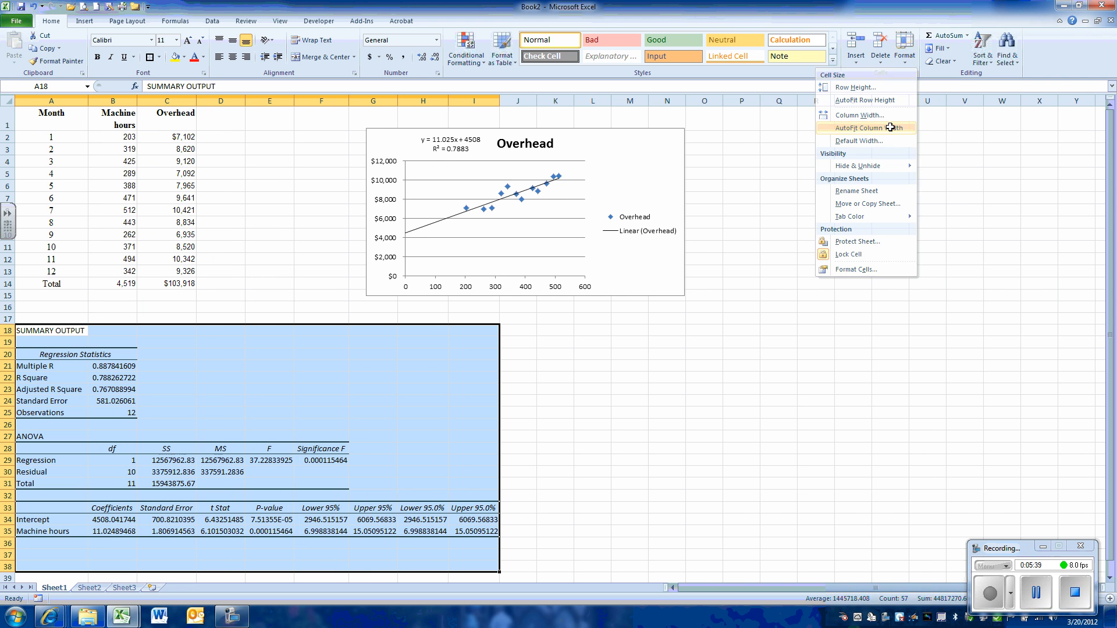
pyautogui.click(638, 377)
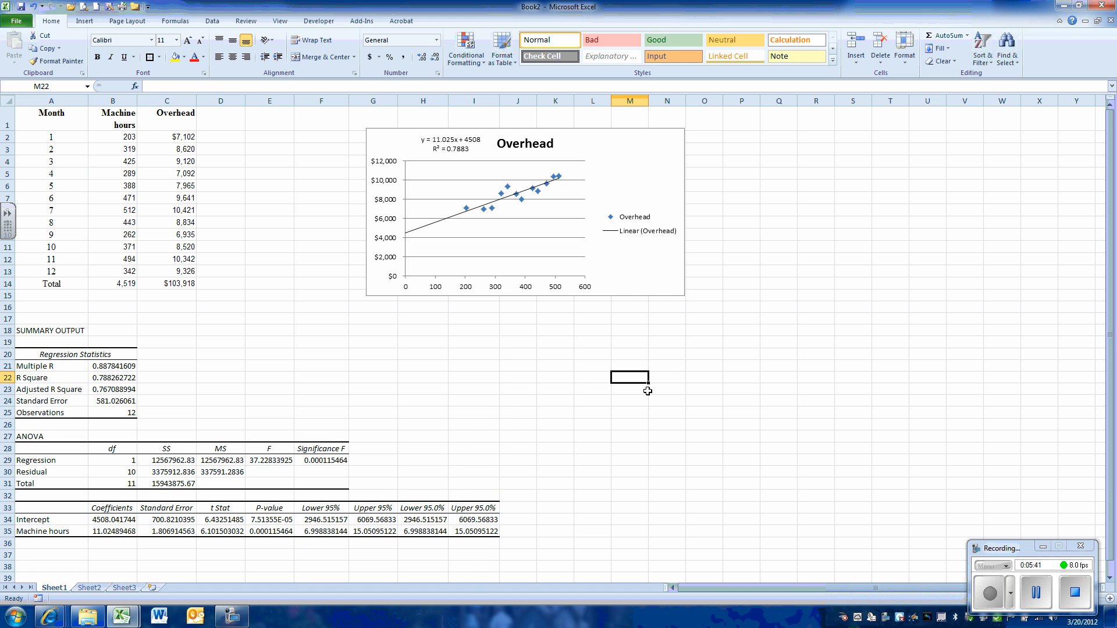